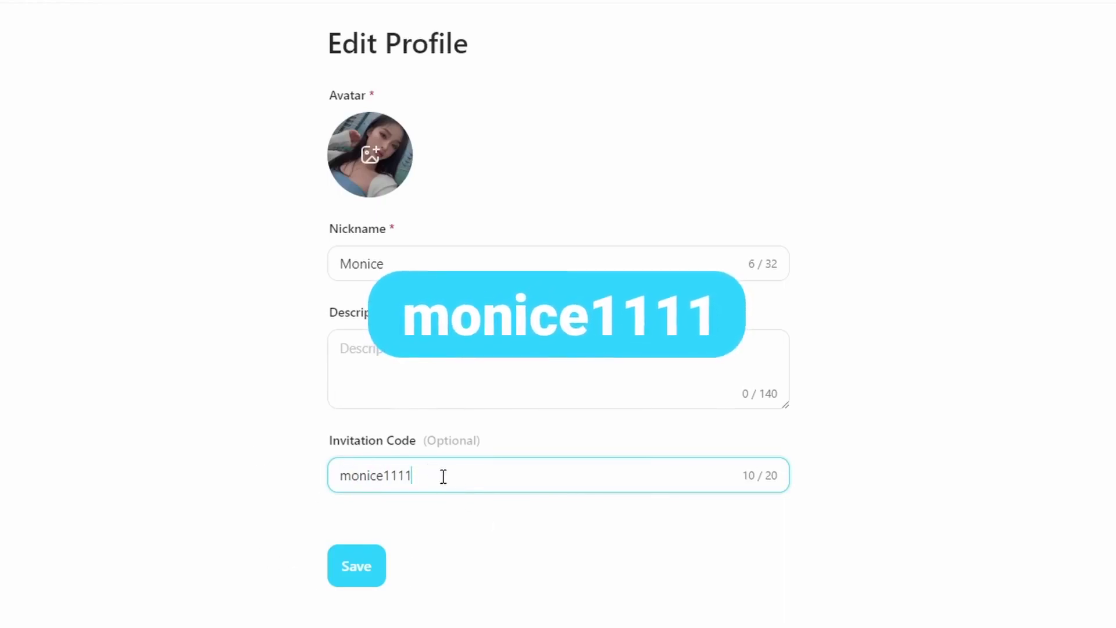
drag(448, 476, 340, 475)
click(348, 476)
drag(456, 475, 339, 475)
click(352, 476)
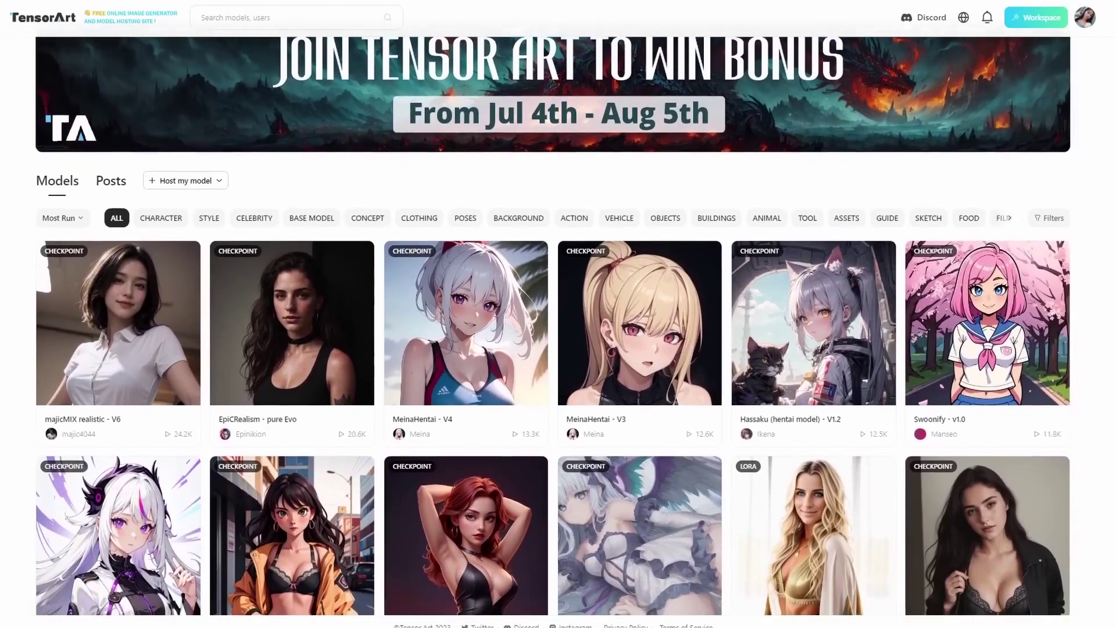
Browse the model gallery, open the EpiCRealism pure Evo checkpoint and run it in the image generator
scroll(558, 349, down, 1)
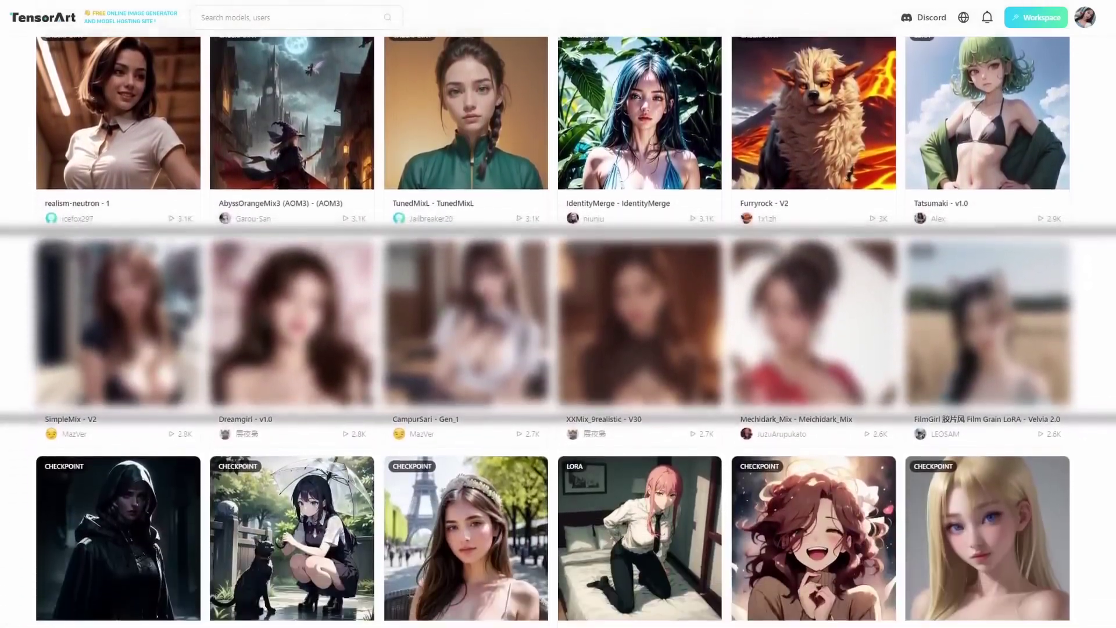
scroll(558, 326, down, 5)
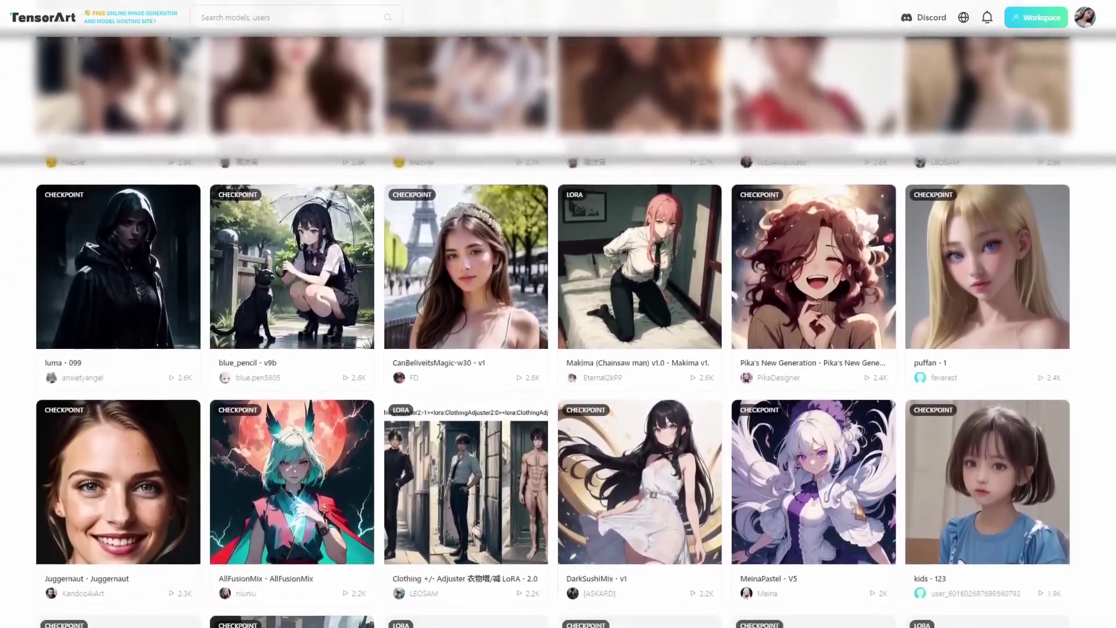
scroll(558, 326, down, 1)
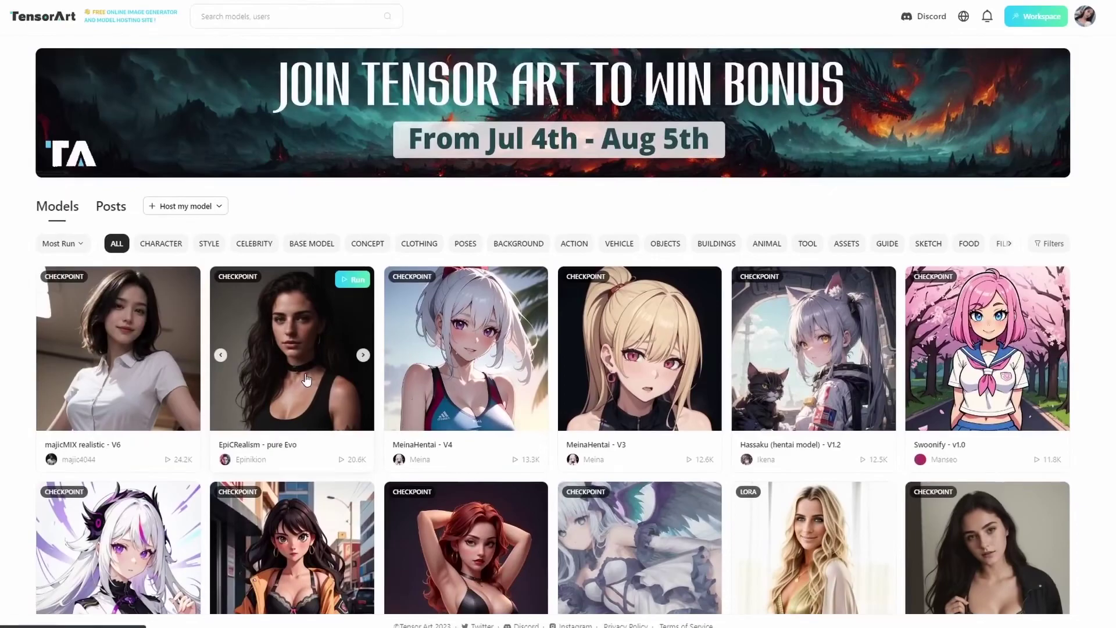
click(306, 379)
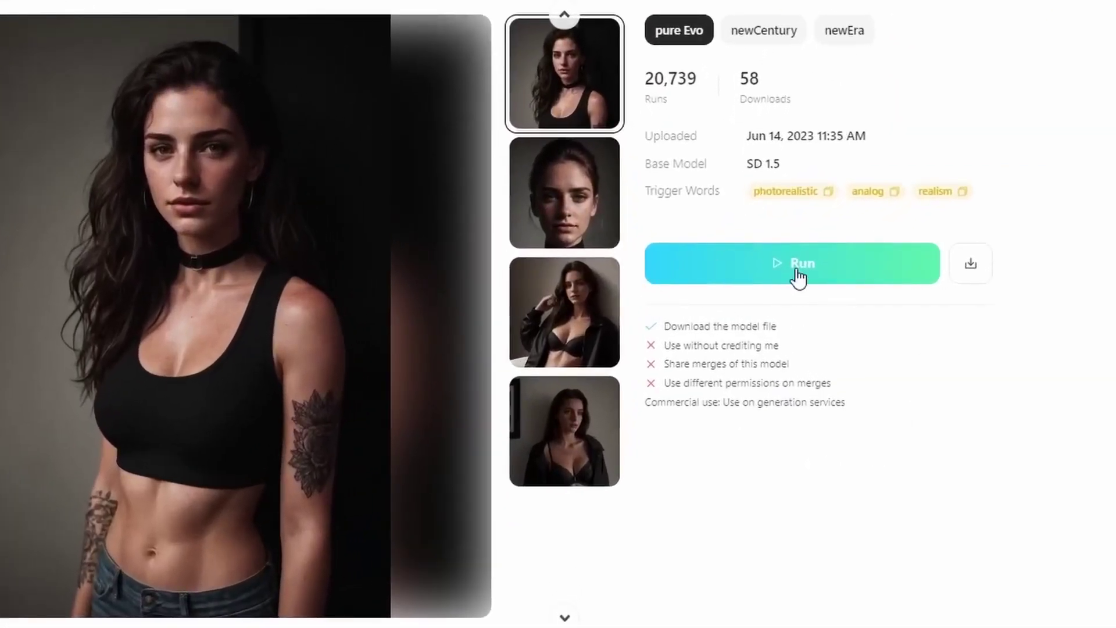
click(796, 271)
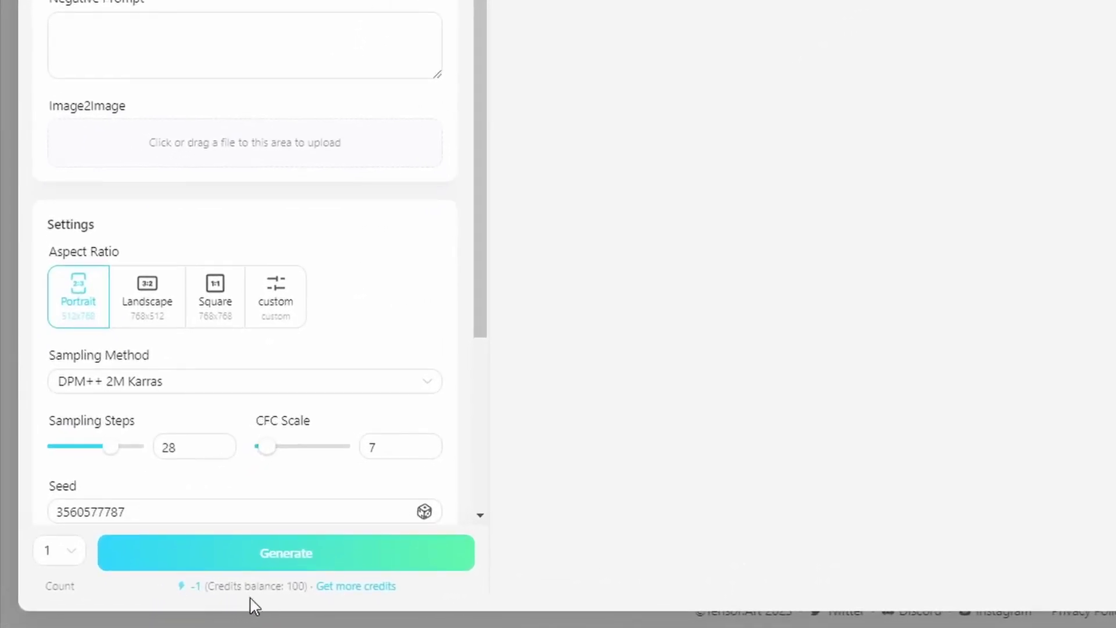
Examine the generation form: the credit cost, the library of basic models, the prompt fields and the image settings
drag(215, 595, 307, 599)
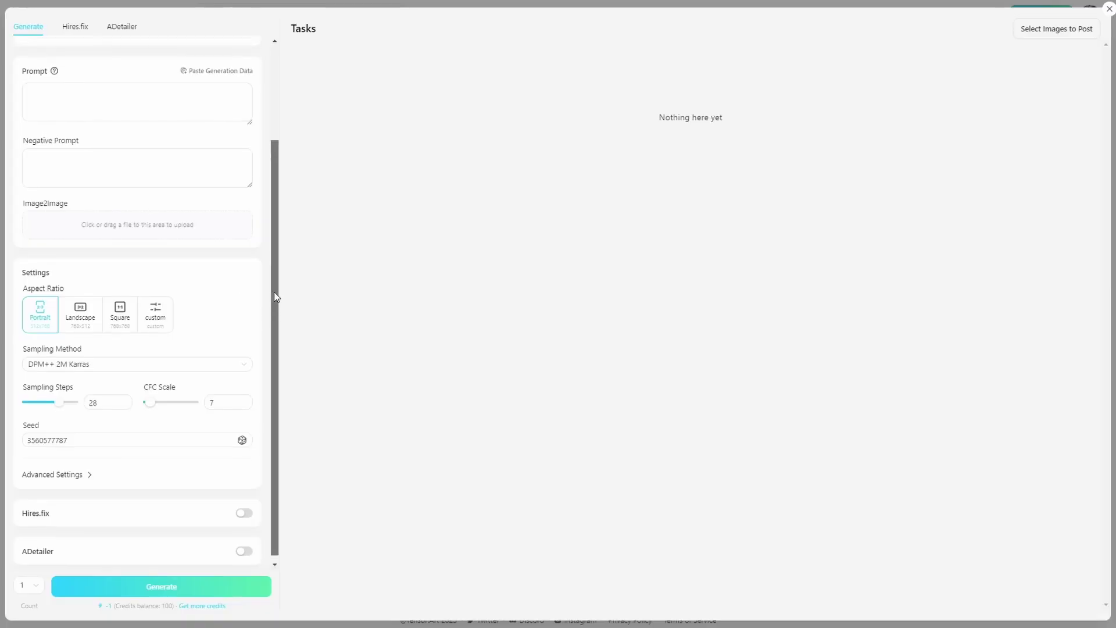
drag(276, 297, 274, 202)
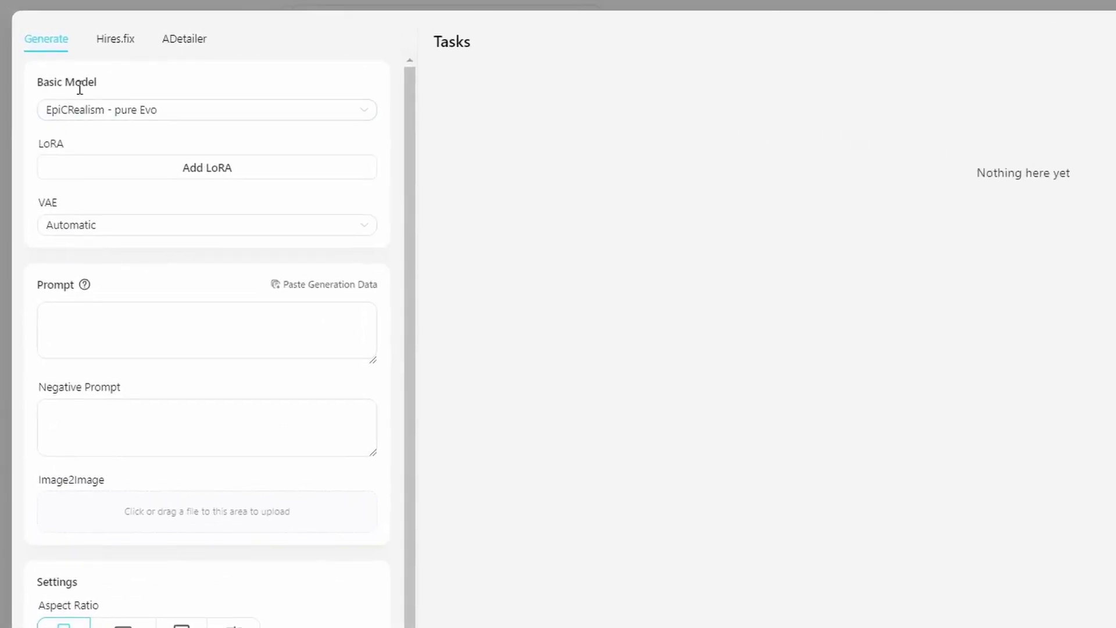
click(182, 117)
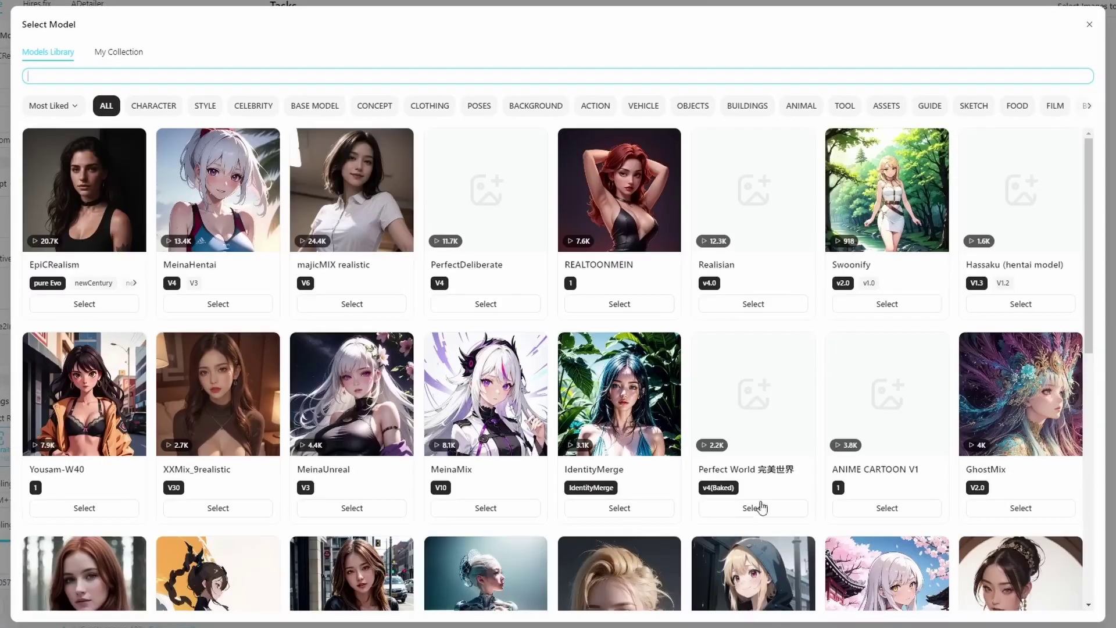
click(1088, 26)
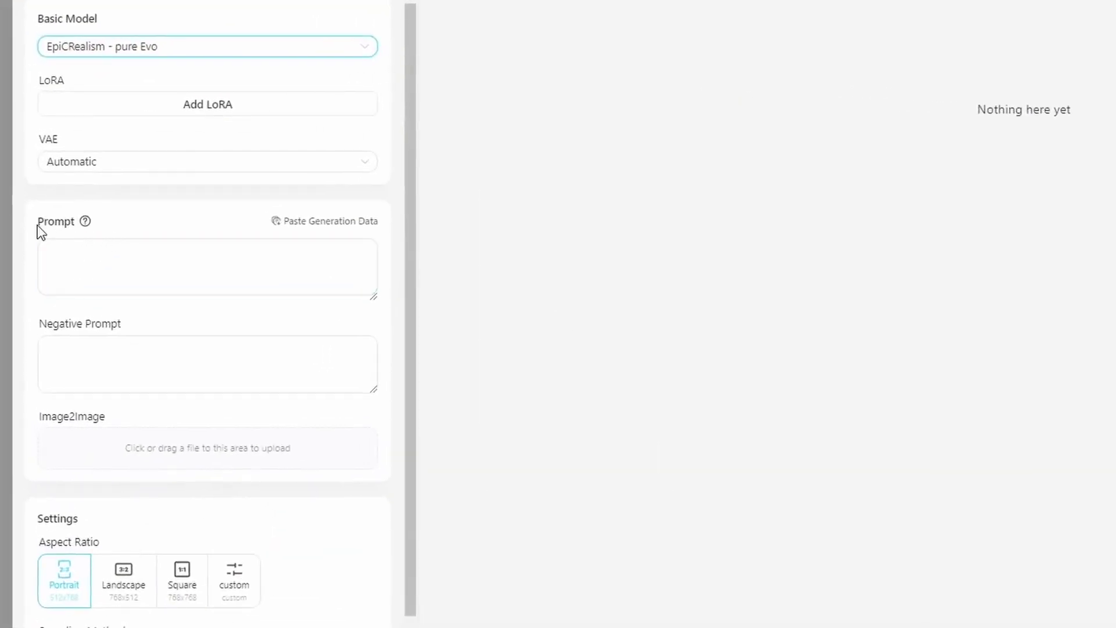
click(85, 260)
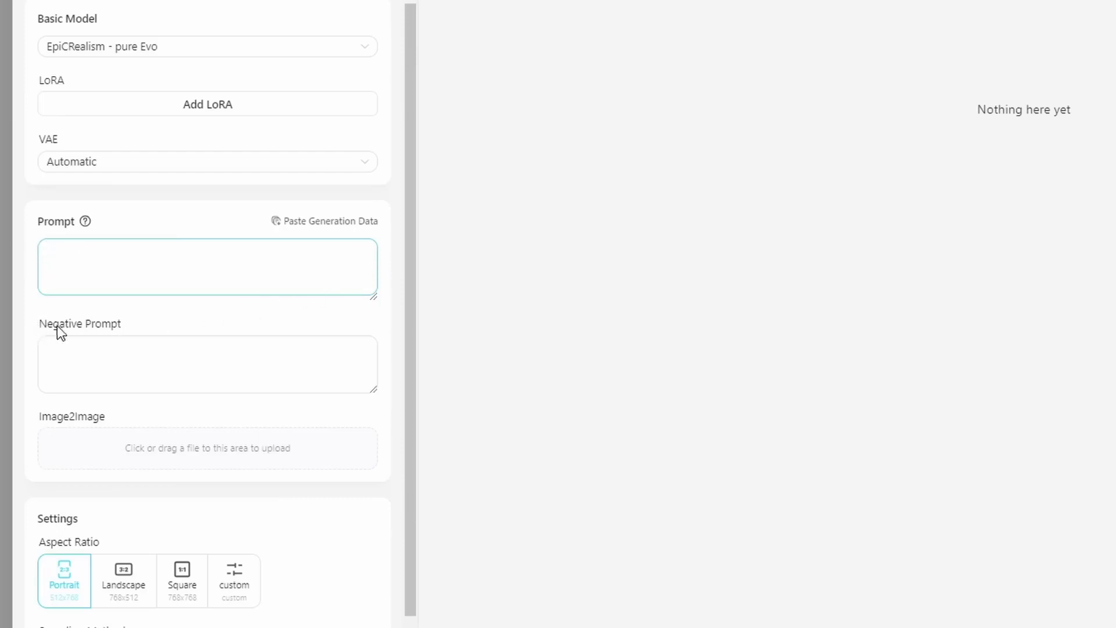
click(55, 344)
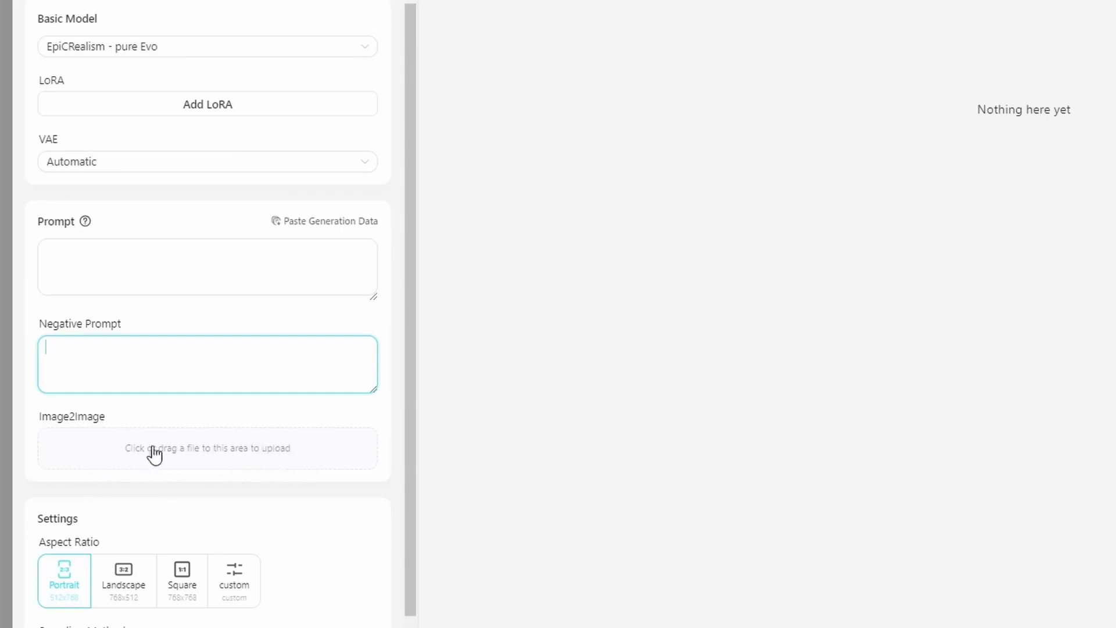
scroll(412, 495, down, 1)
scroll(411, 495, down, 5)
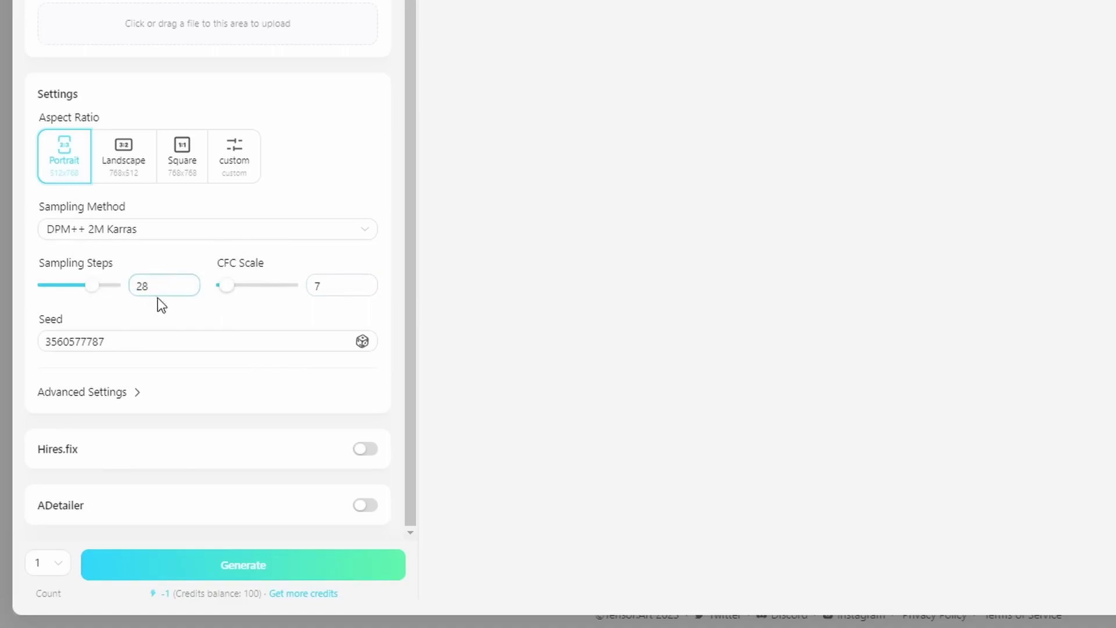
Enable Hires.fix and set a custom aspect ratio with width 1024 and height 1024
click(361, 449)
scroll(335, 421, down, 3)
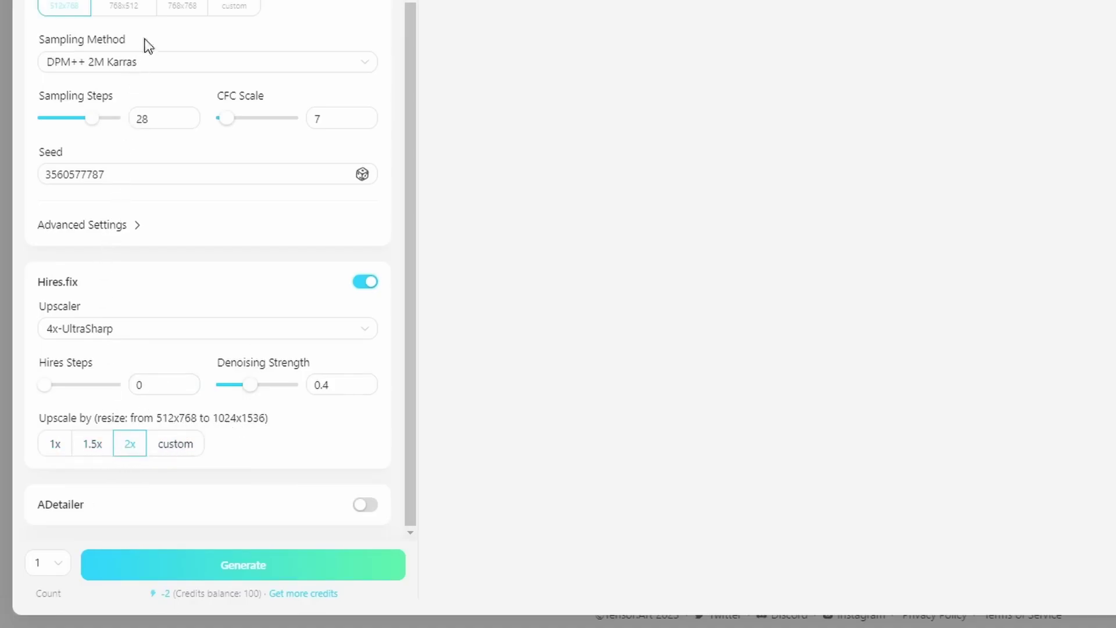
click(218, 7)
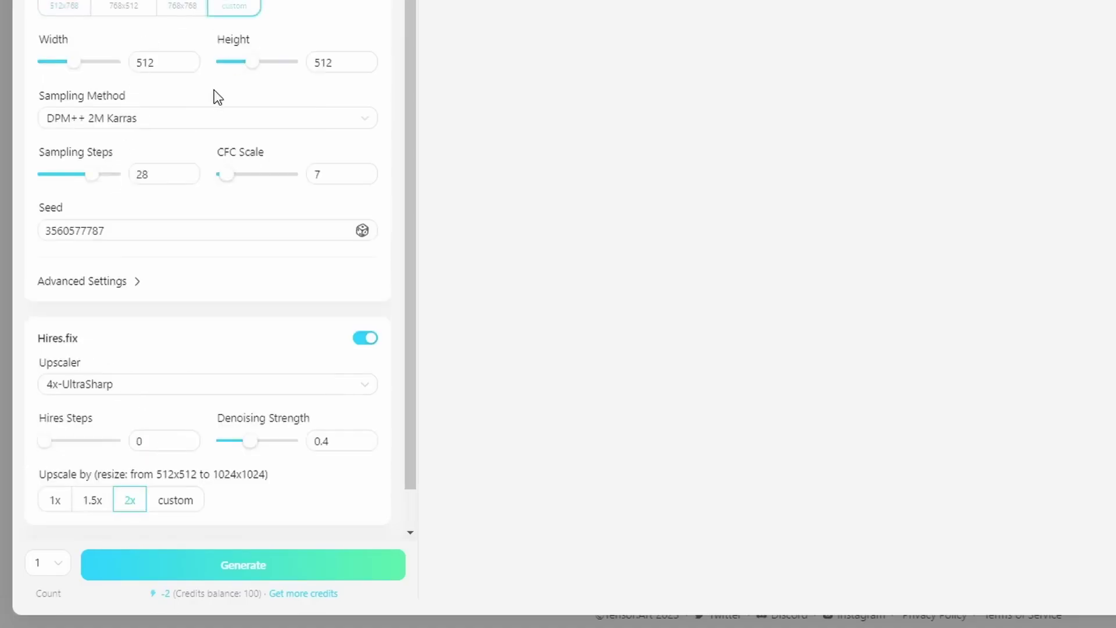
click(74, 8)
click(225, 8)
drag(75, 63, 187, 70)
drag(259, 72, 294, 63)
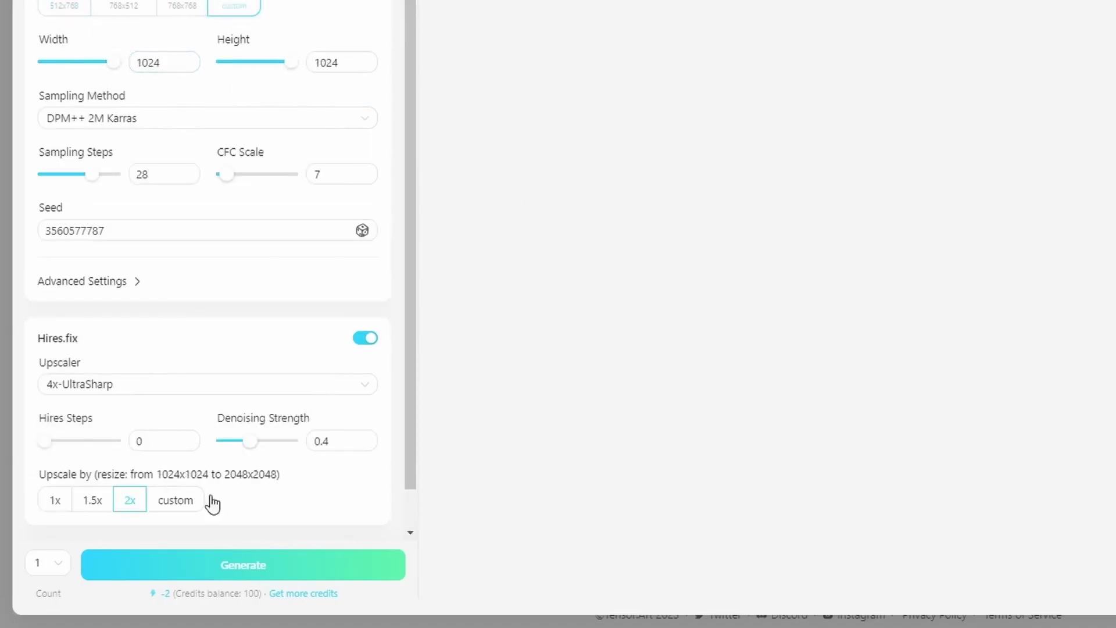
Switch on ADetailer, examine its options and switch it off again
scroll(232, 471, down, 1)
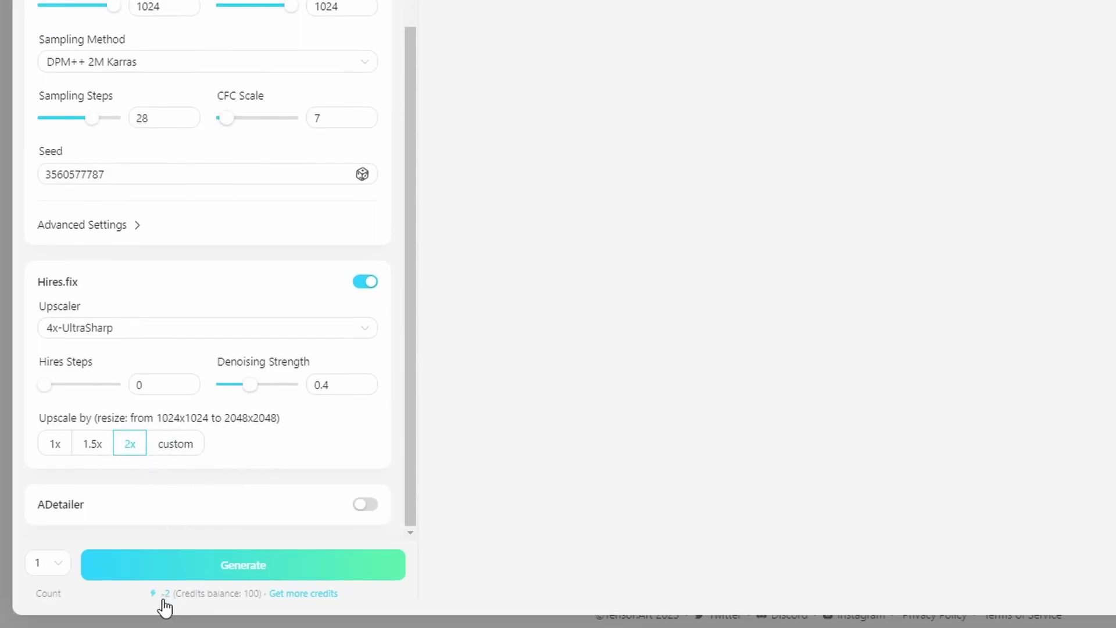
click(362, 504)
scroll(355, 419, down, 6)
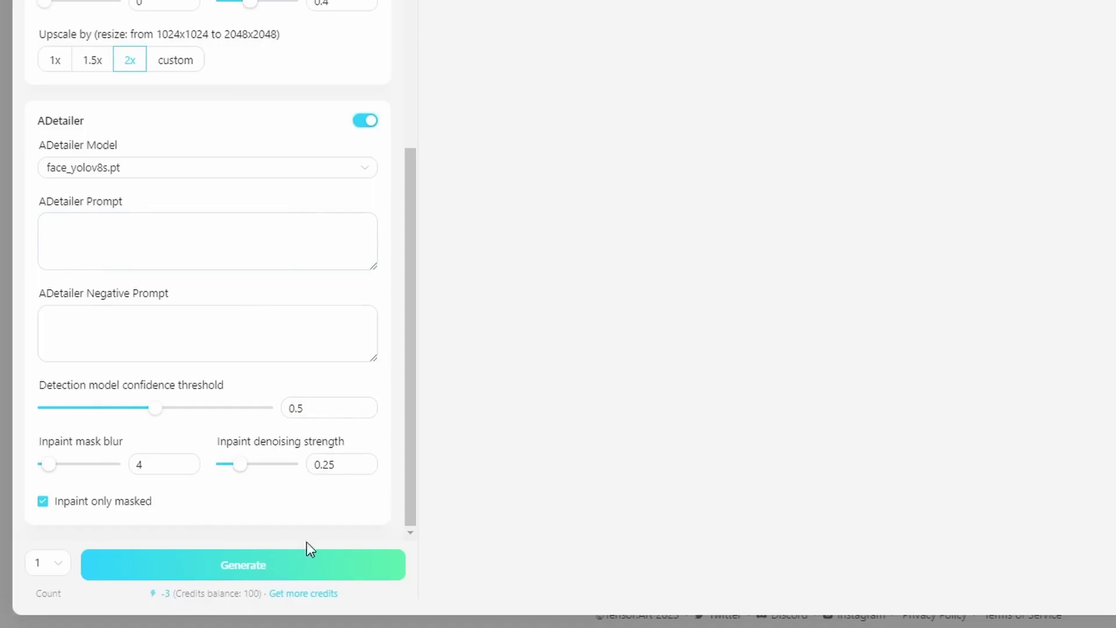
click(366, 121)
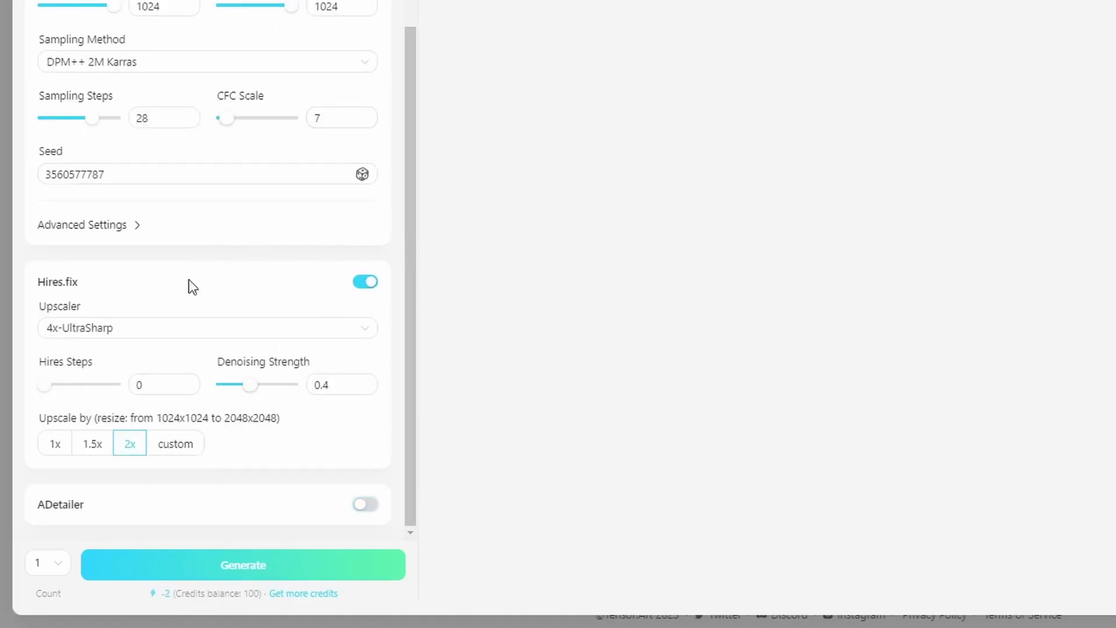
Paste the copied generation data beginning "masterpiece, best quality, 1girl, (colorful)" into the empty Prompt and check the Negative Prompt
scroll(349, 326, up, 10)
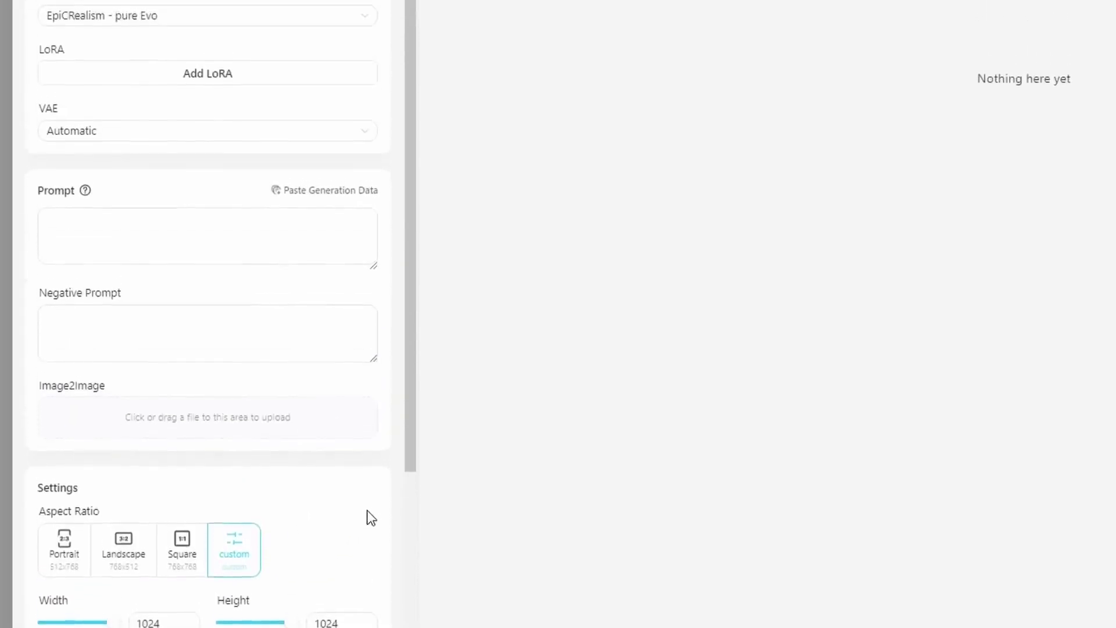
click(89, 294)
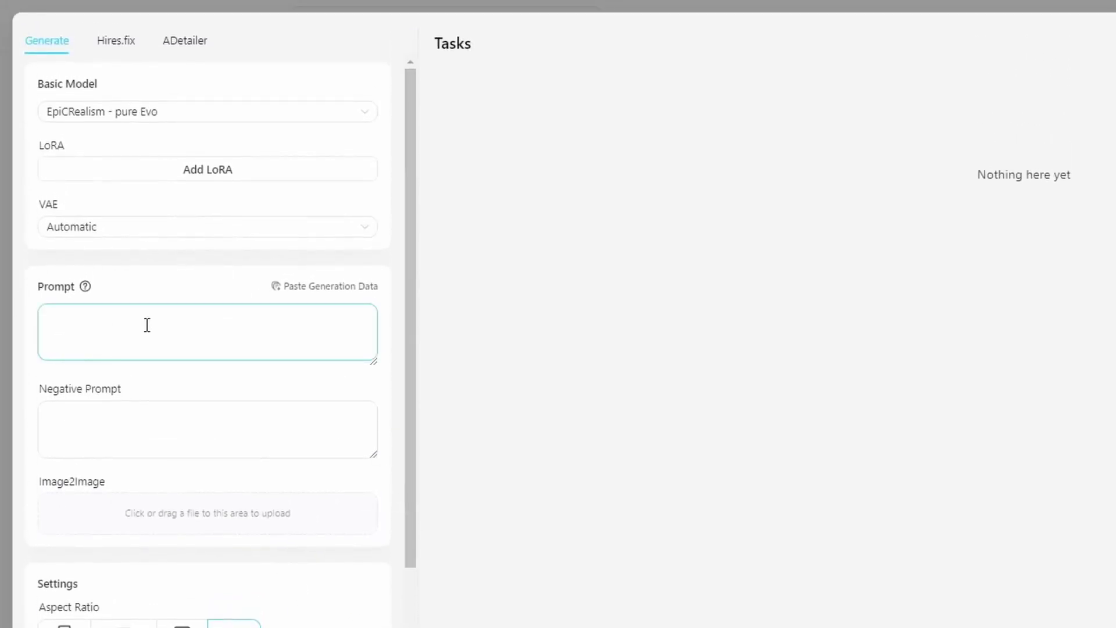
key(ctrl+v)
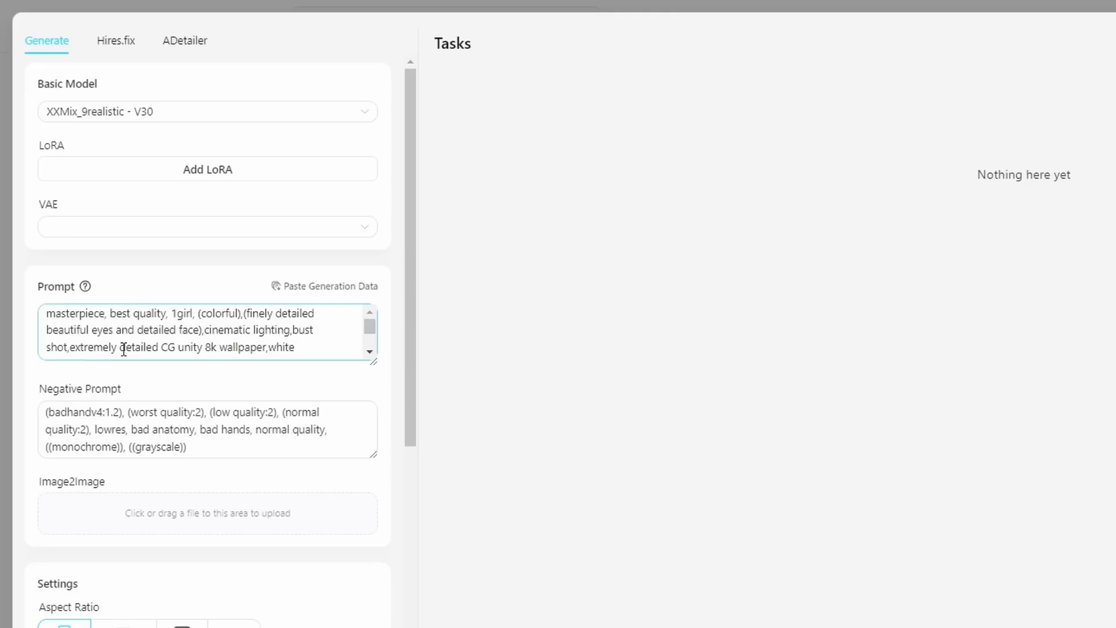
click(52, 434)
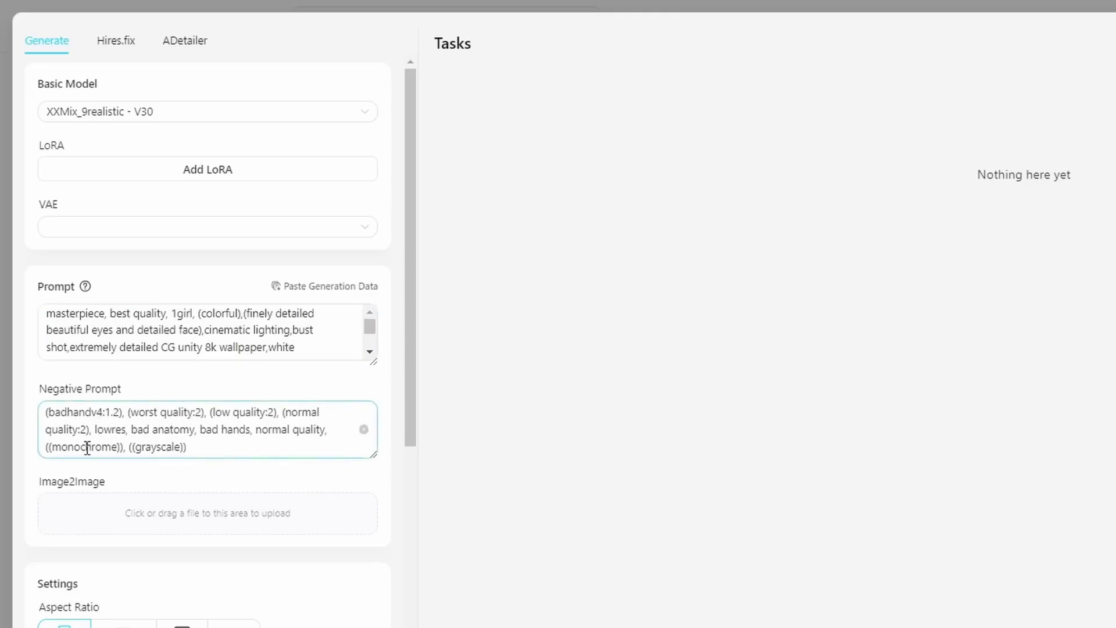
Keep the image count at 1 and generate the image from the pasted prompt data
scroll(102, 462, down, 5)
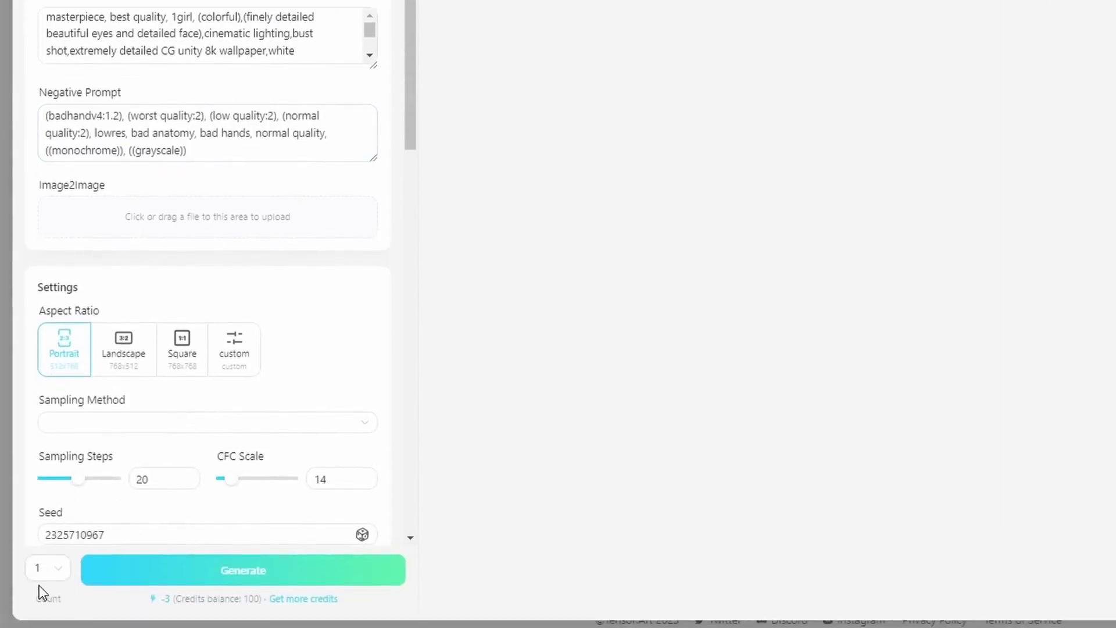
click(62, 575)
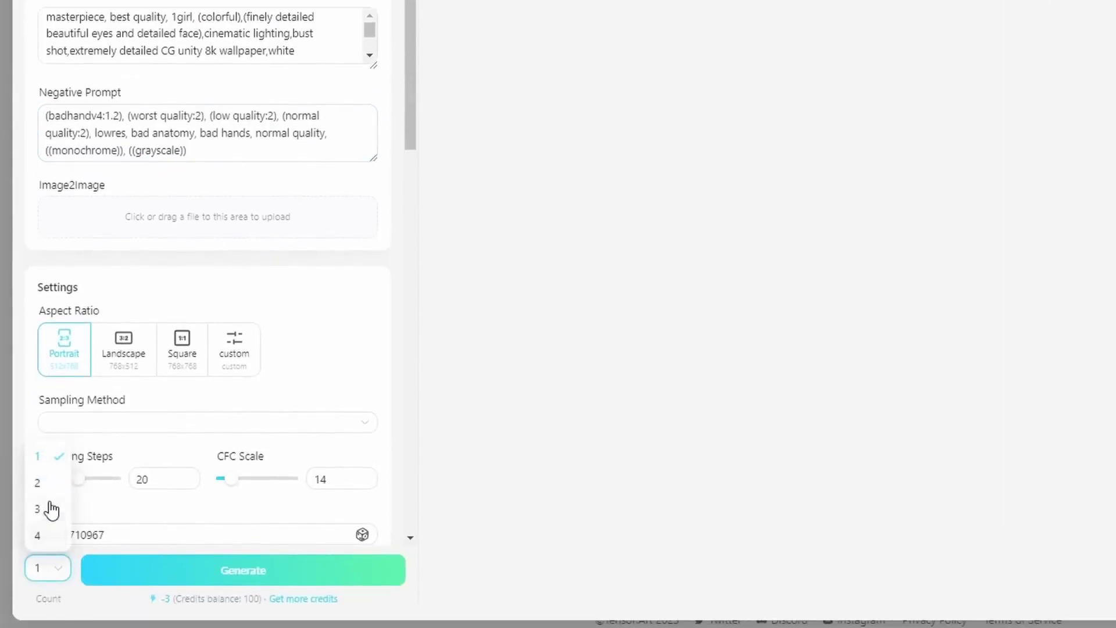
click(50, 458)
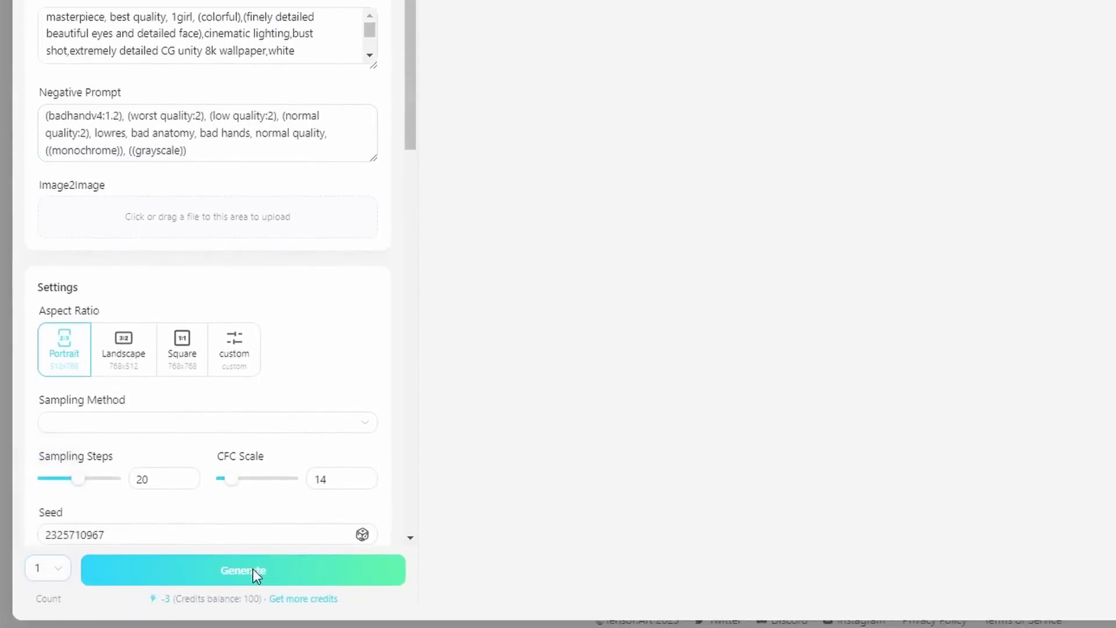
click(253, 569)
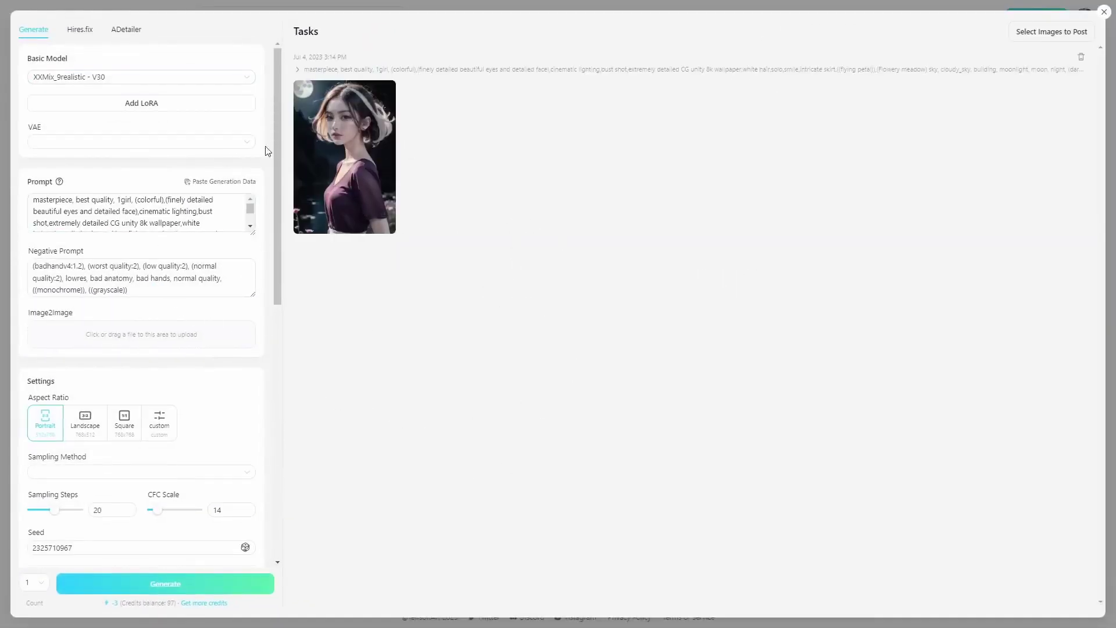
View the generated moonlit portrait at full size, close the preview and check the thumbnail's download and sharing options
click(344, 157)
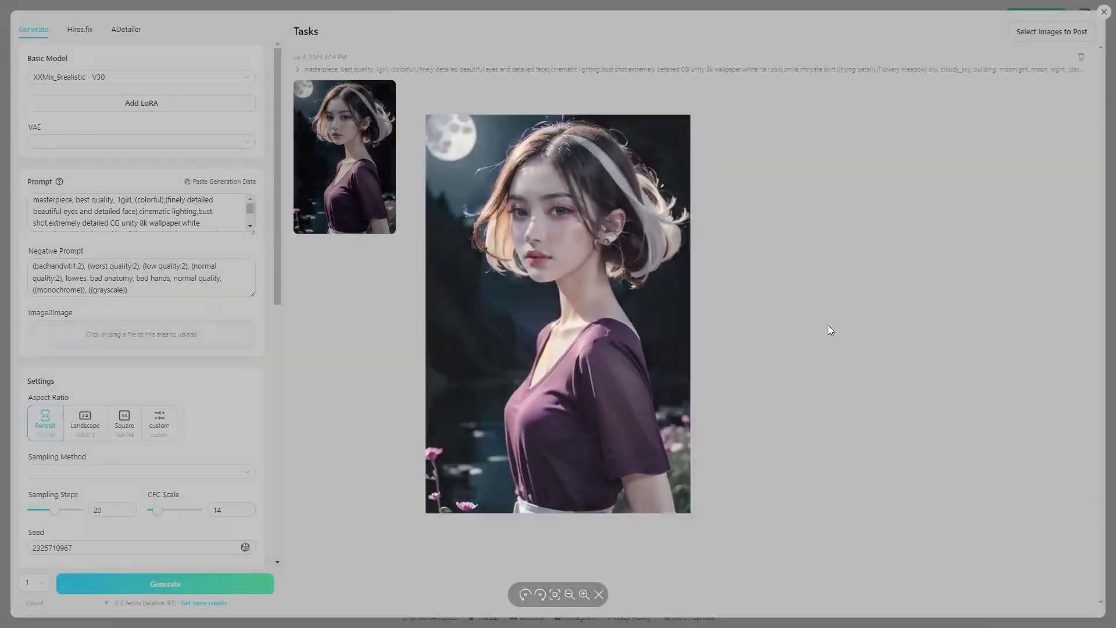
click(830, 330)
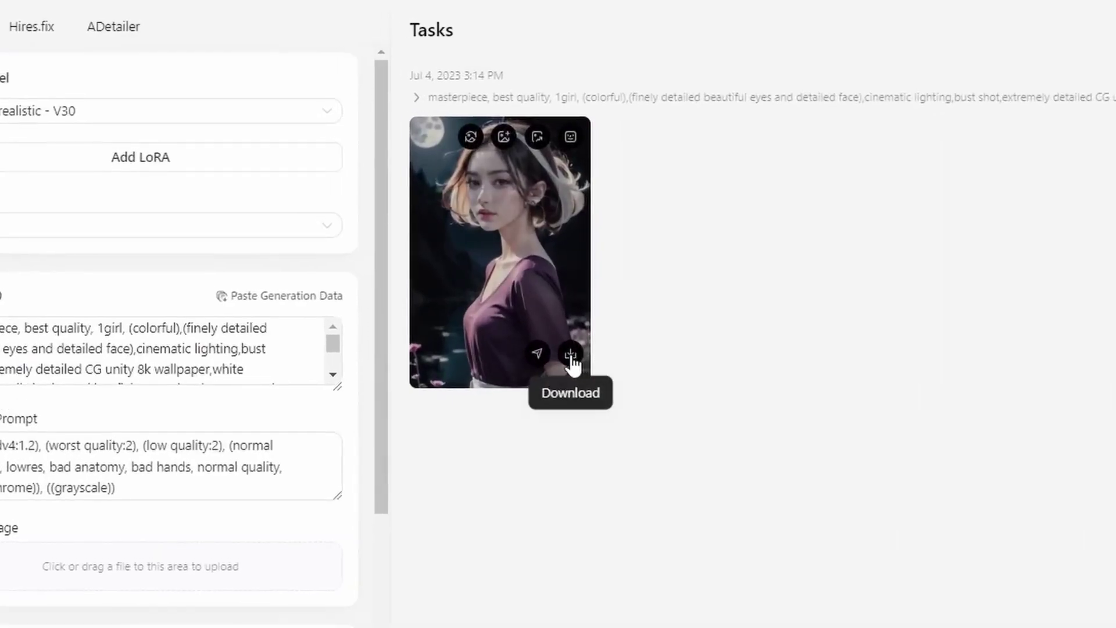
click(537, 356)
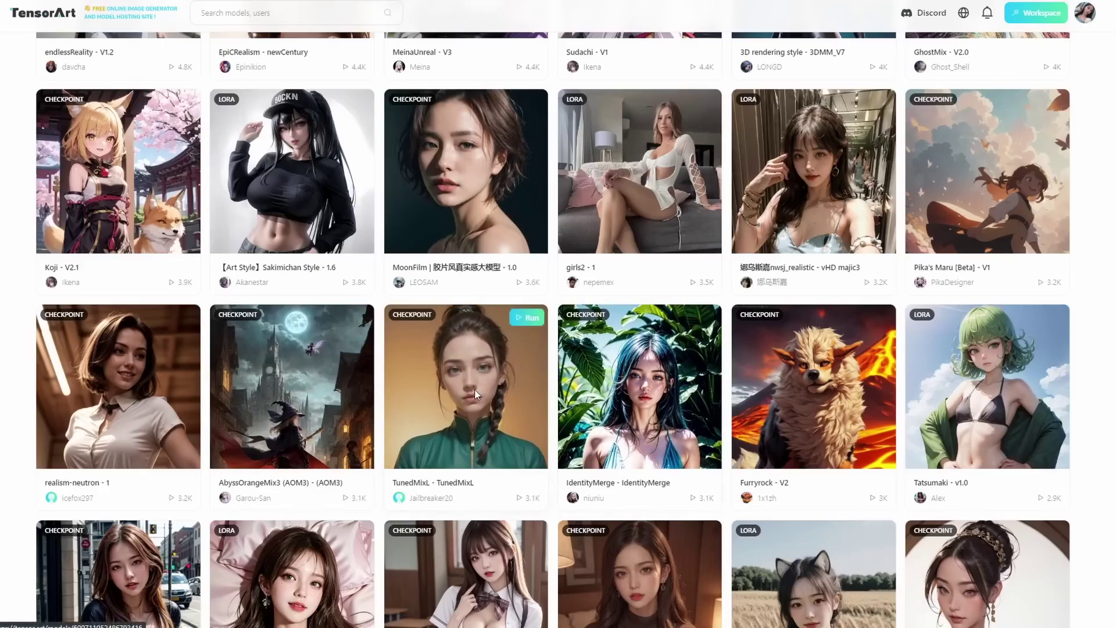
Open the TunedMixL checkpoint from the model gallery and remix its sample portrait
scroll(474, 388, up, 10)
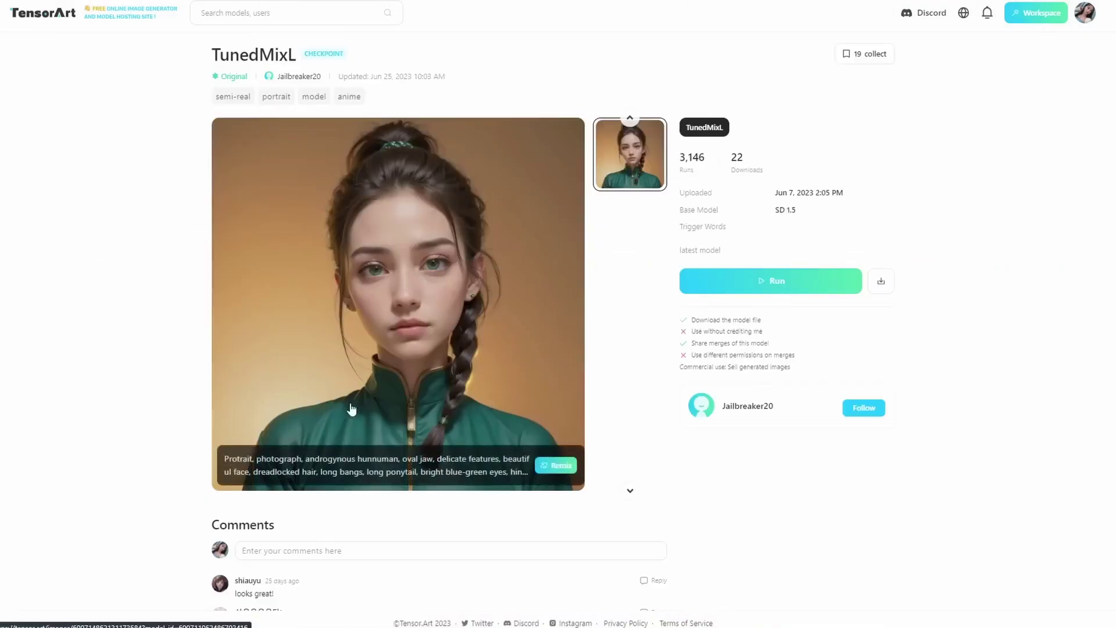
click(555, 467)
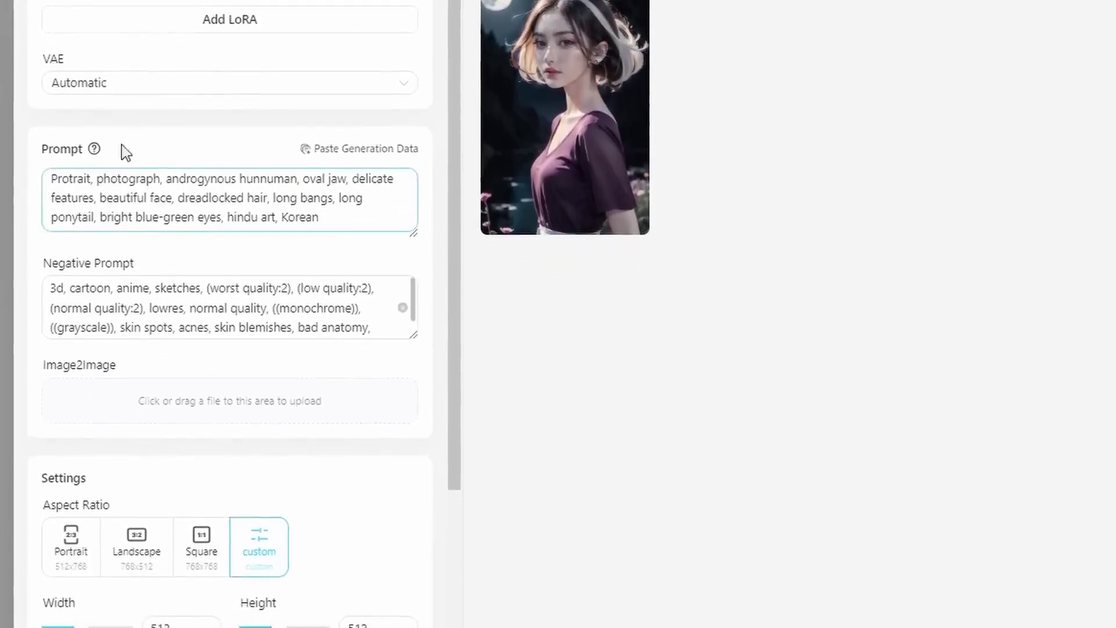
Generate one image with the remixed TunedMixL settings and open the result at full size
drag(456, 323, 456, 512)
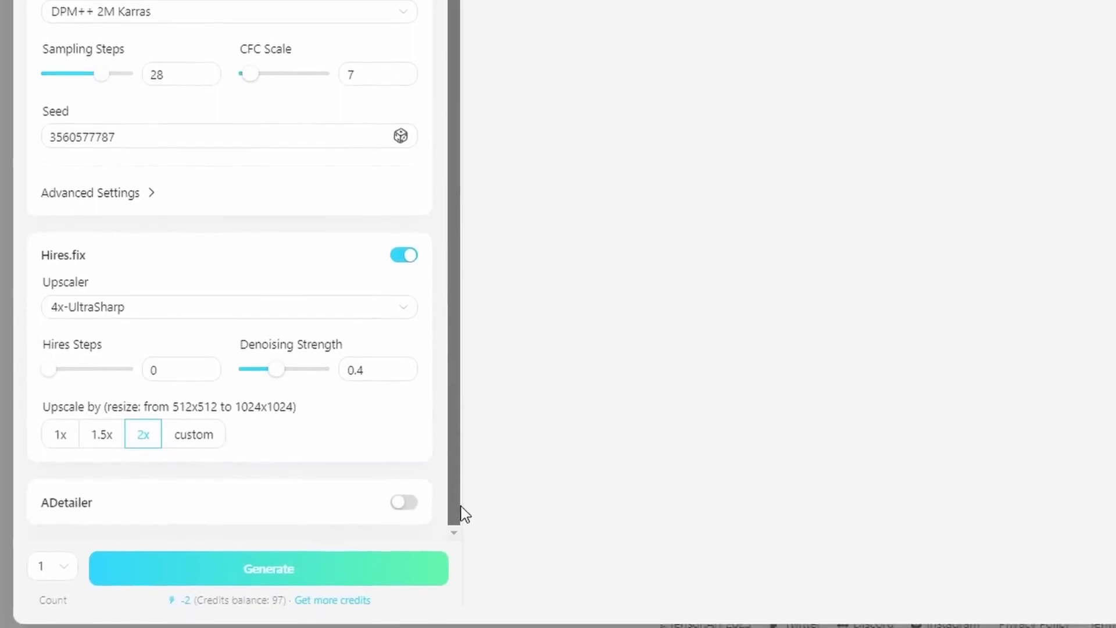
click(205, 577)
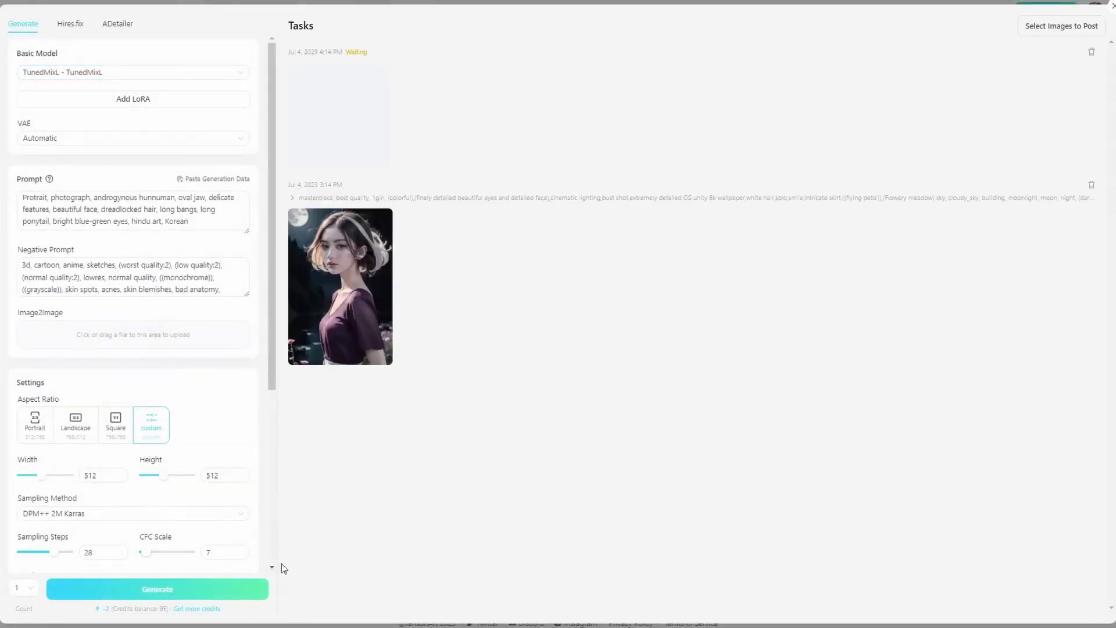
click(336, 177)
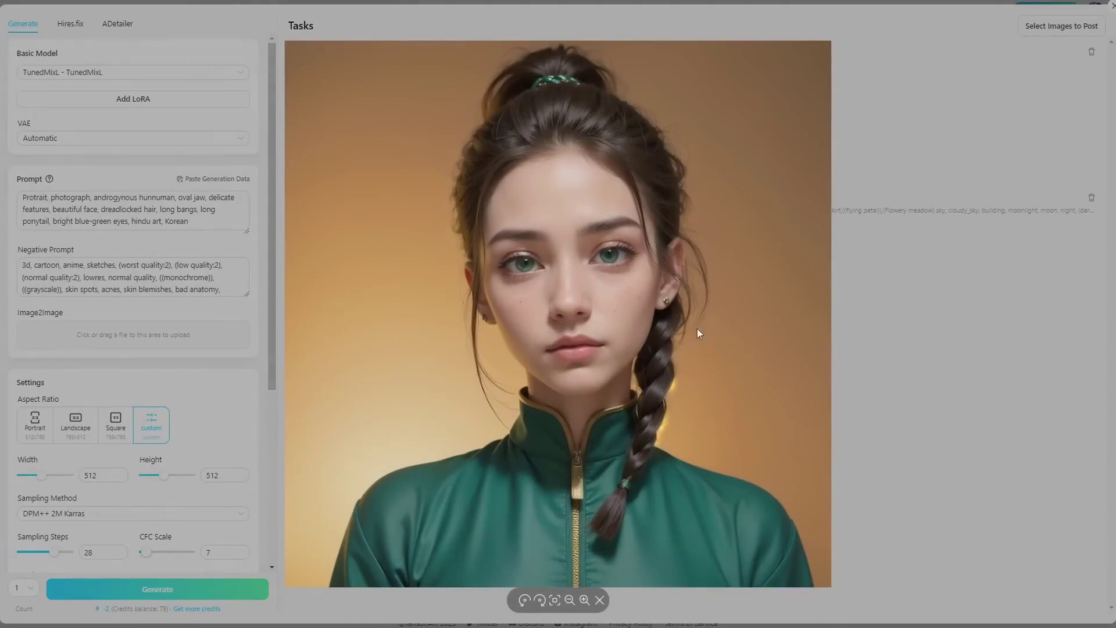
Zoom in on the full-size TunedMixL portrait to examine the detail of the face
click(585, 602)
click(584, 602)
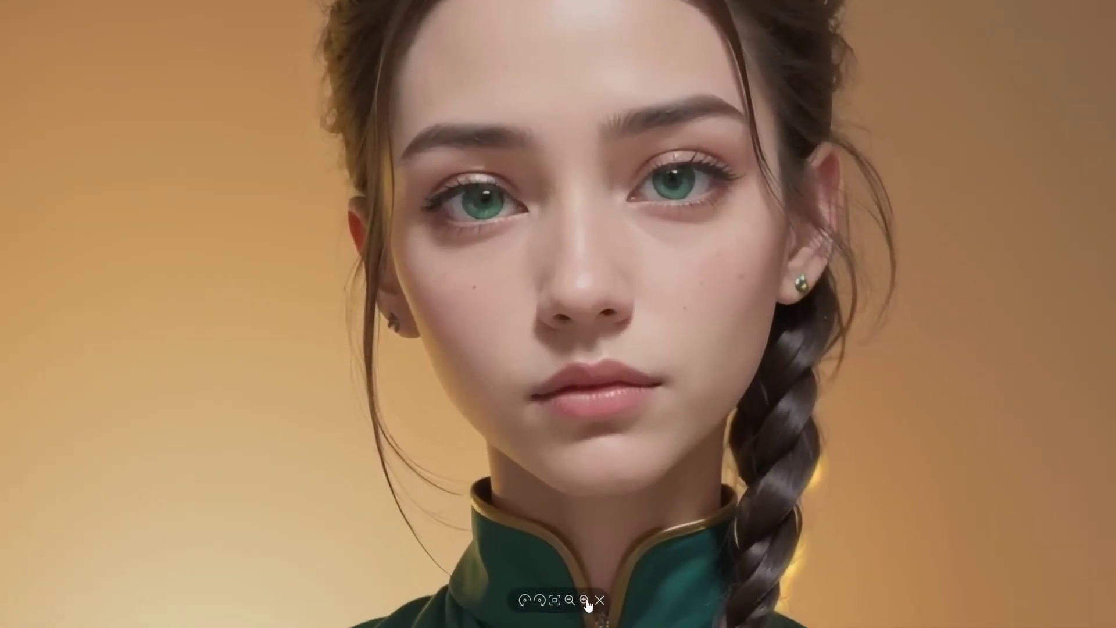
click(586, 602)
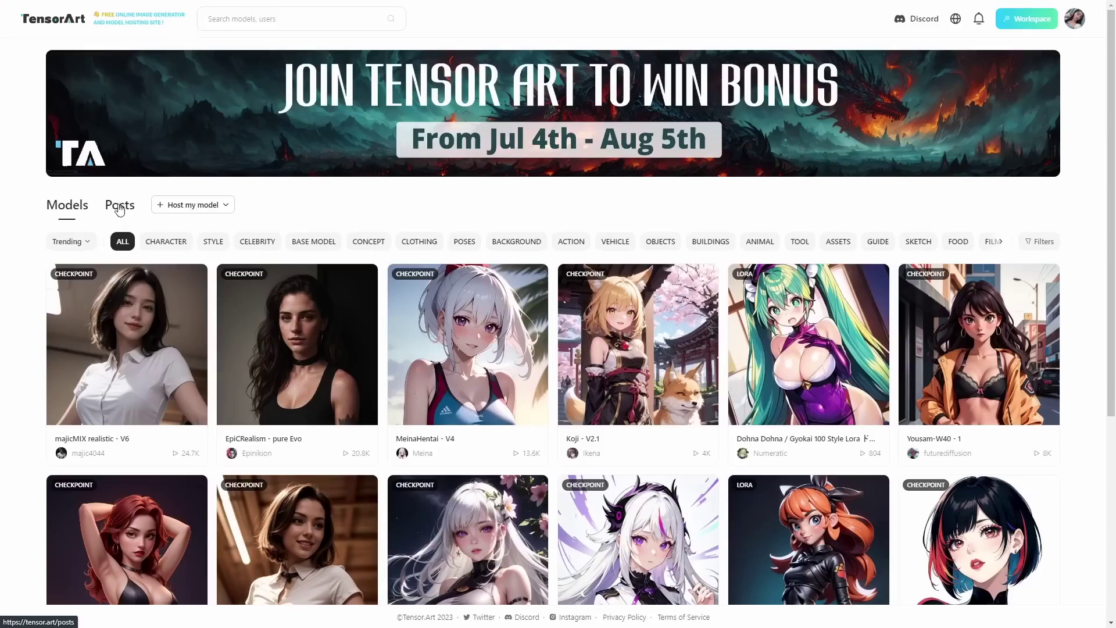
Browse the community posts, open the post of the blue-haired girl on a sofa and go to its creator's profile
click(117, 208)
click(356, 386)
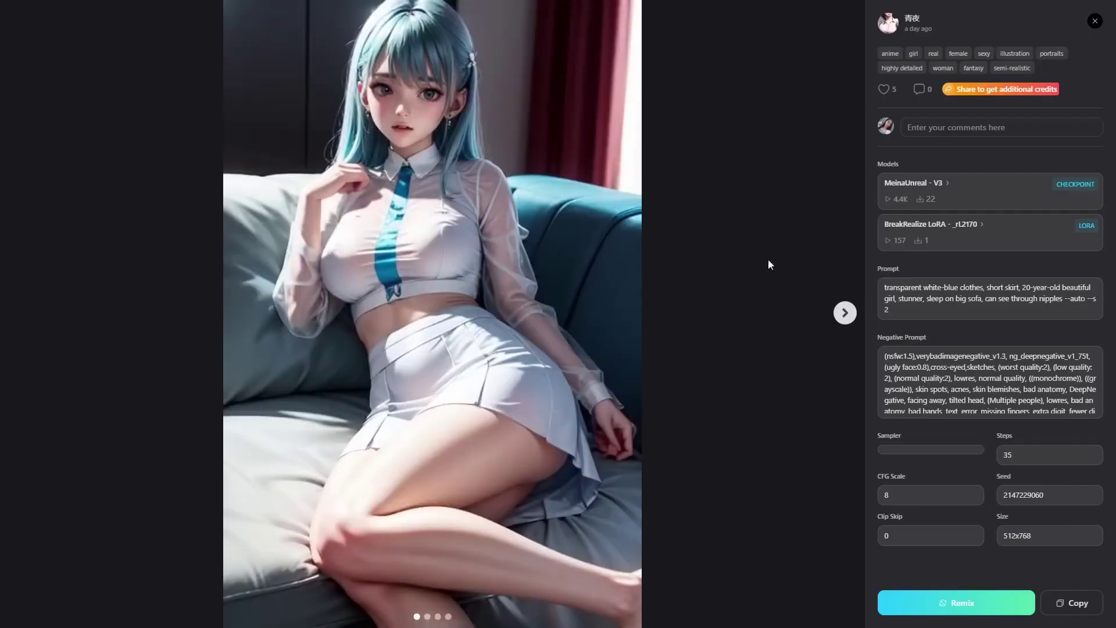
click(895, 29)
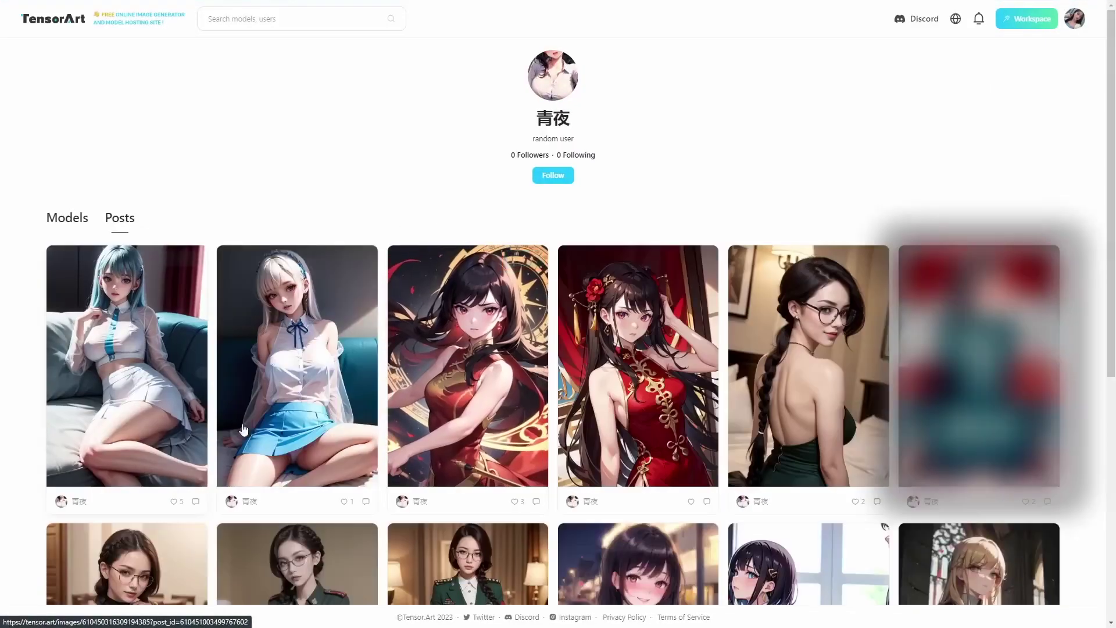
Follow the post's creator and open the first post on their profile
click(553, 177)
click(192, 372)
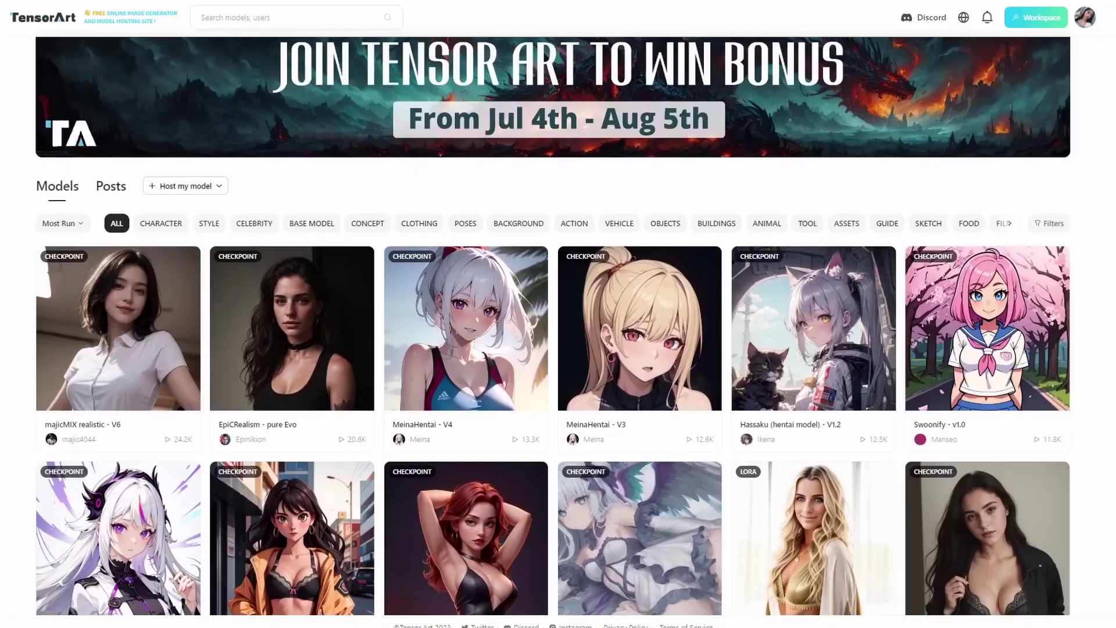
Look through the model gallery sorted by Most Run to examine the available checkpoints and LoRAs
scroll(553, 325, down, 2)
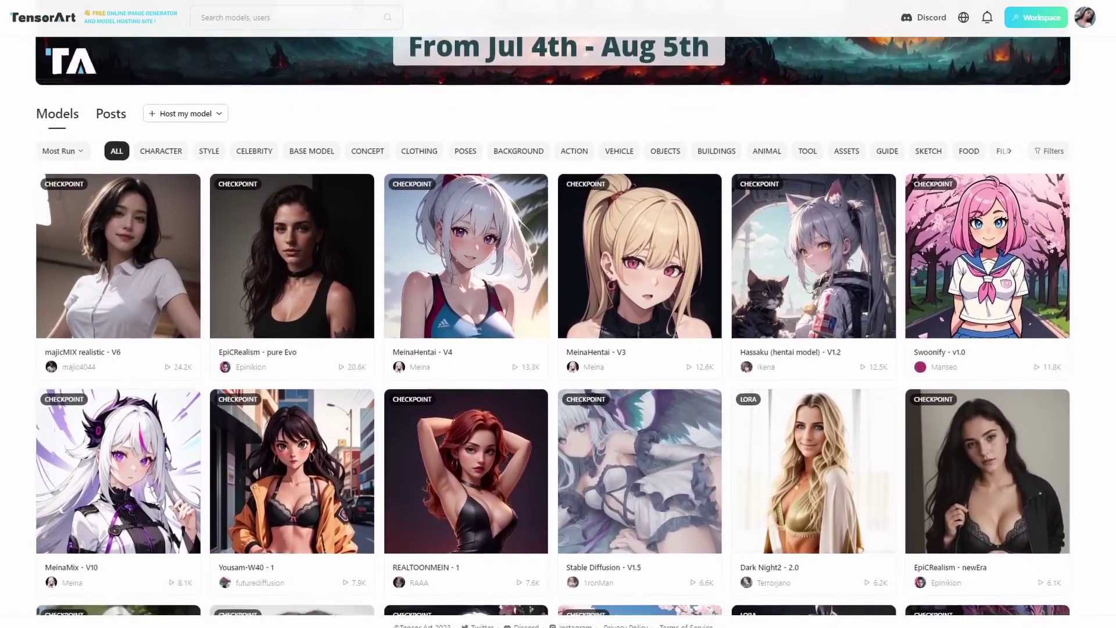
scroll(552, 325, down, 3)
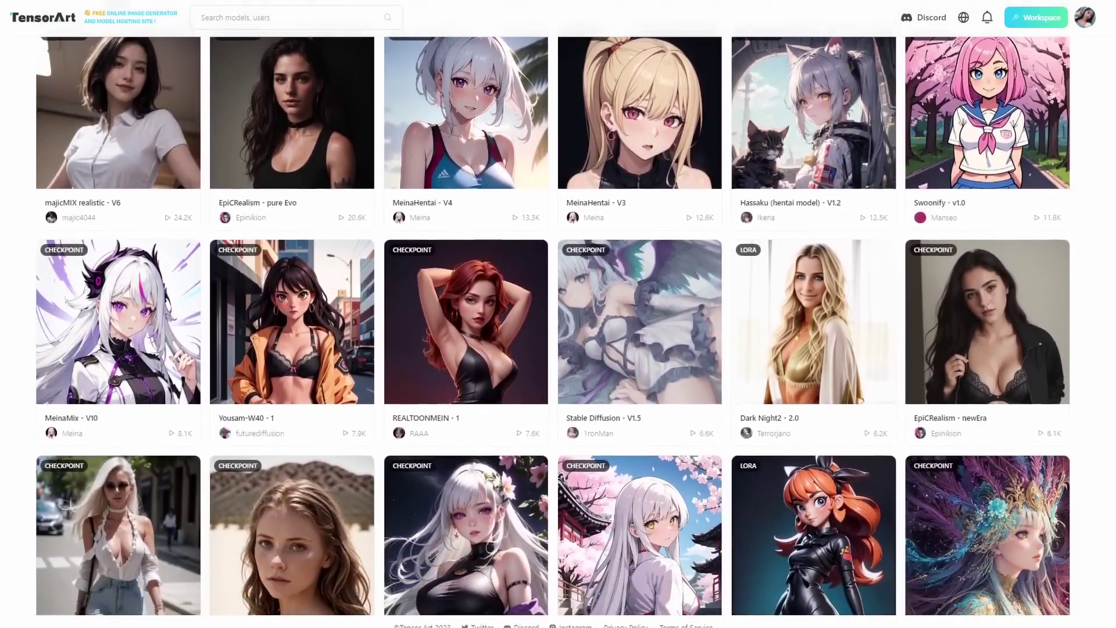
scroll(553, 325, down, 3)
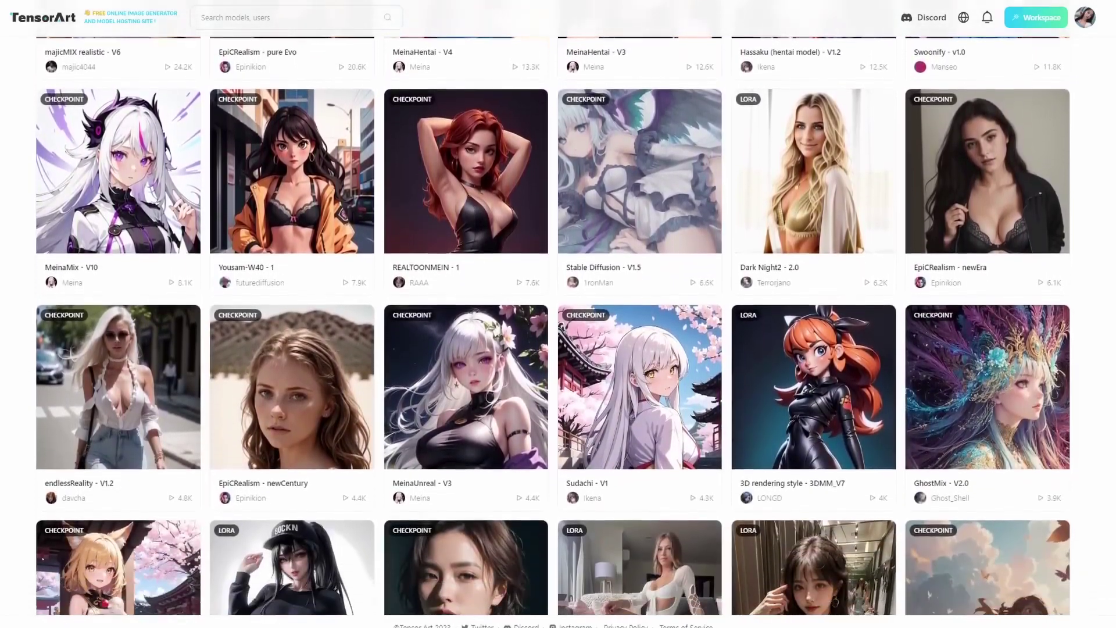
scroll(552, 326, down, 1)
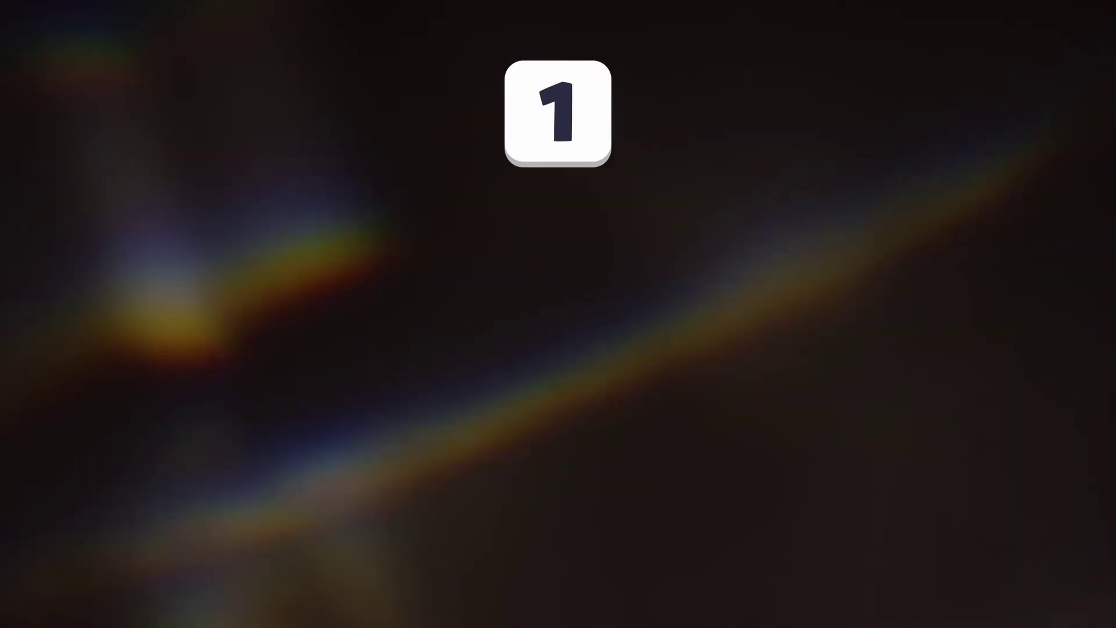